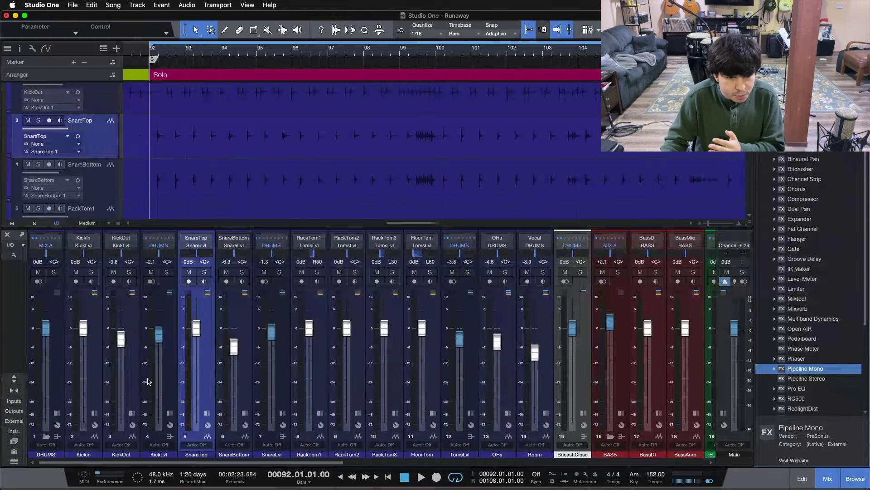
Step: Expand SnareTop's insert rack in the mixer to reveal its loaded Fat Channel plug-in
scroll(573, 444, right, 15)
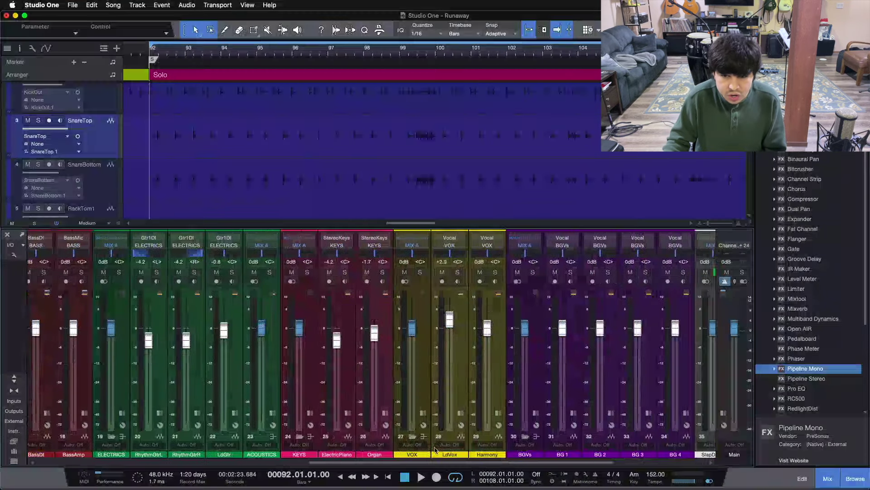
scroll(573, 445, left, 5)
key(F3)
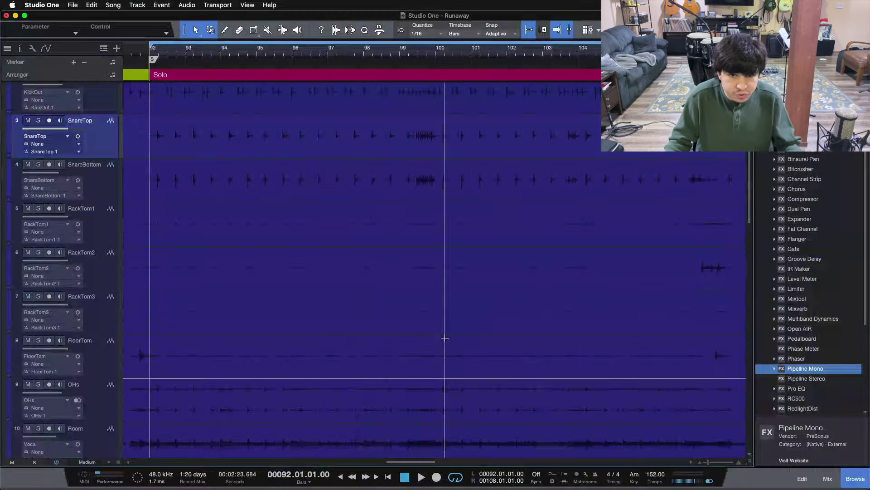
scroll(445, 338, up, 5)
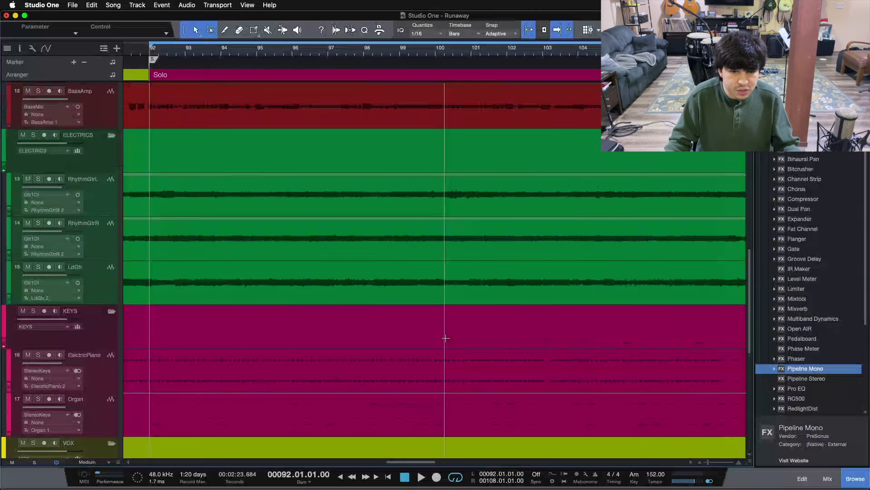
scroll(446, 338, up, 10)
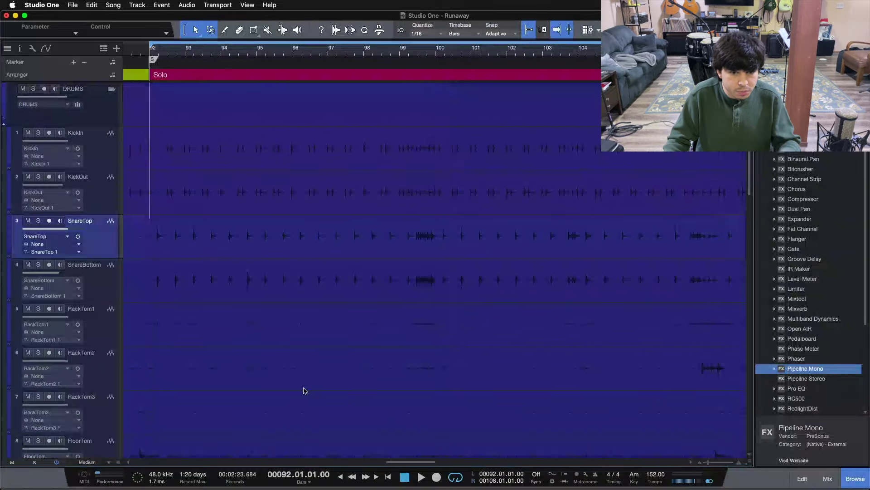
key(F3)
scroll(247, 442, left, 4)
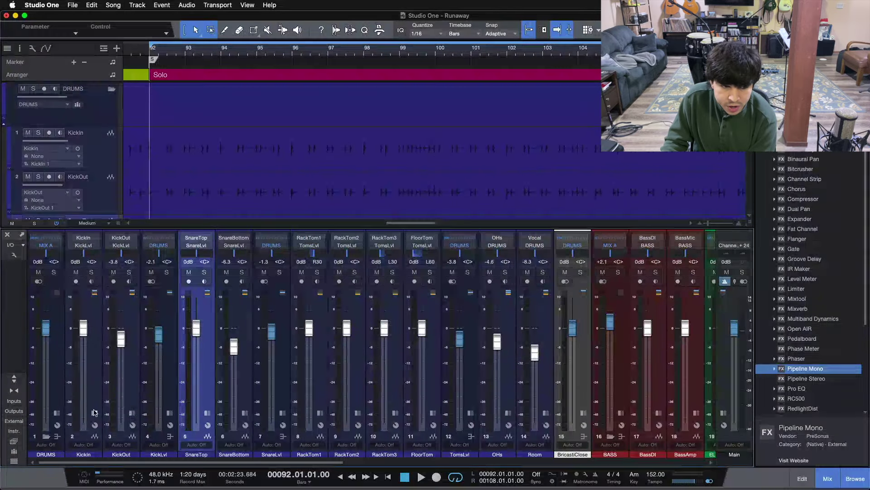
click(206, 413)
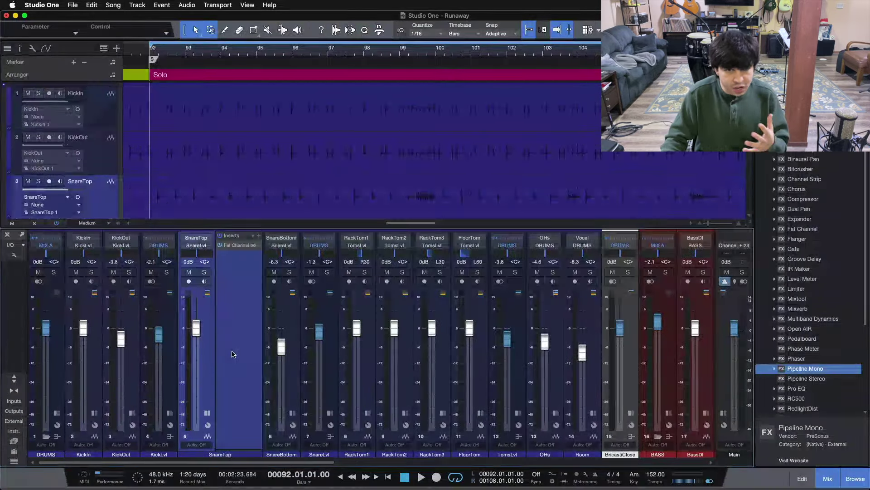
scroll(349, 144, up, 3)
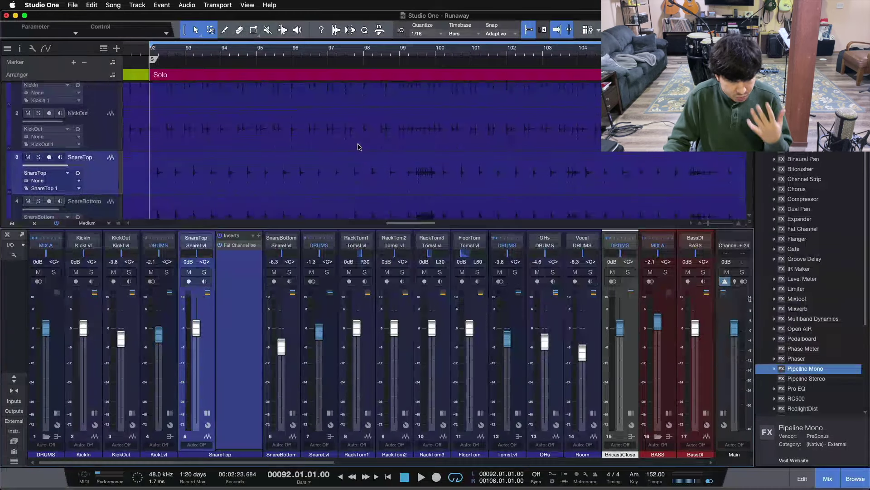
scroll(358, 146, down, 3)
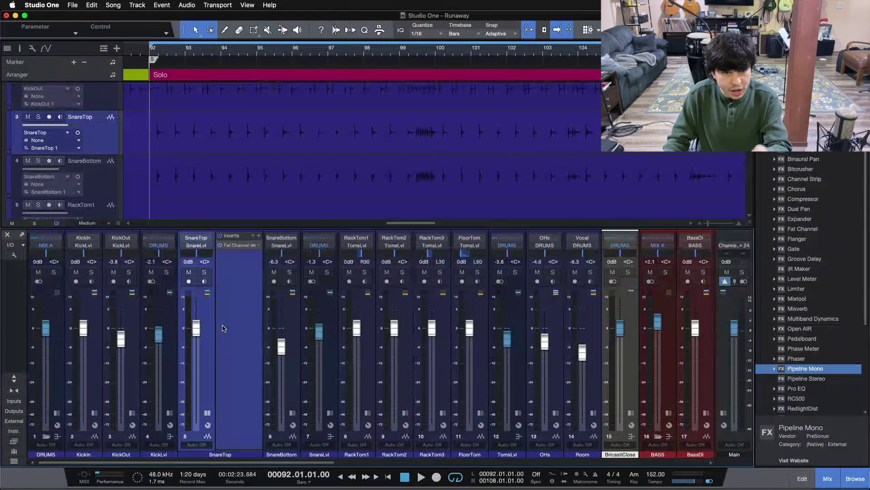
click(231, 246)
click(611, 266)
drag(625, 251, 492, 297)
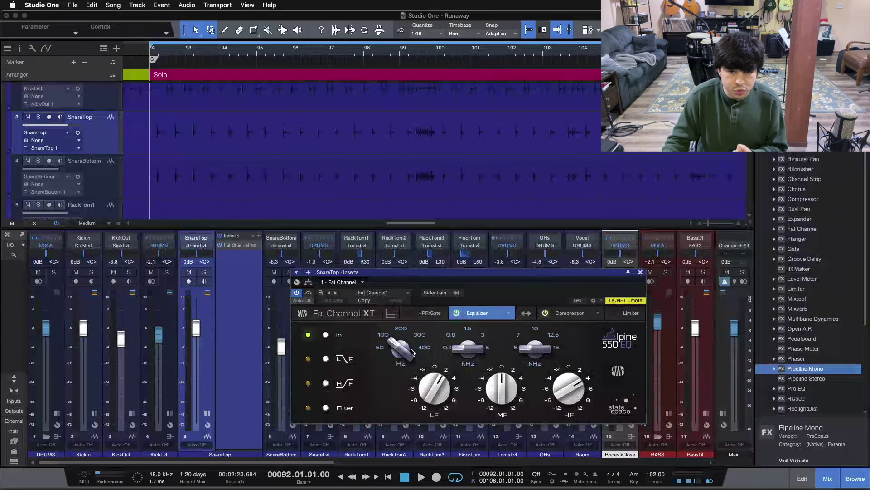
click(640, 272)
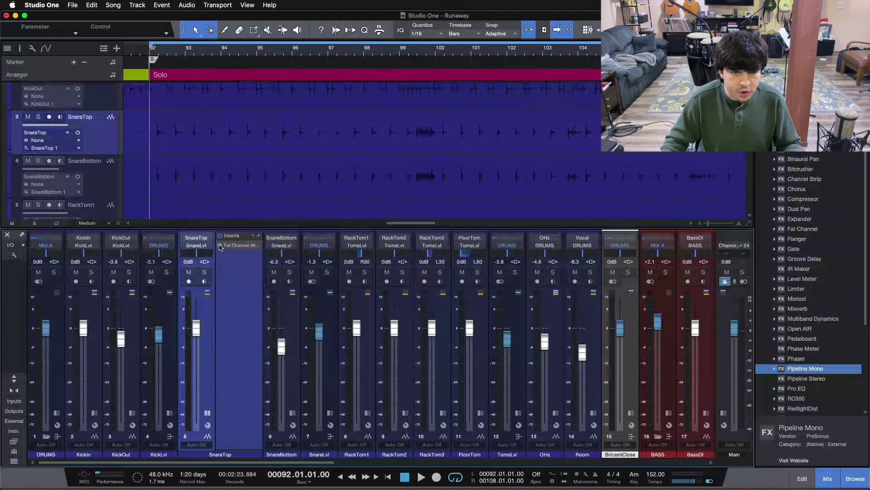
Step: Solo SnareTop during playback, then return to bar 92 and play it back again
key(space)
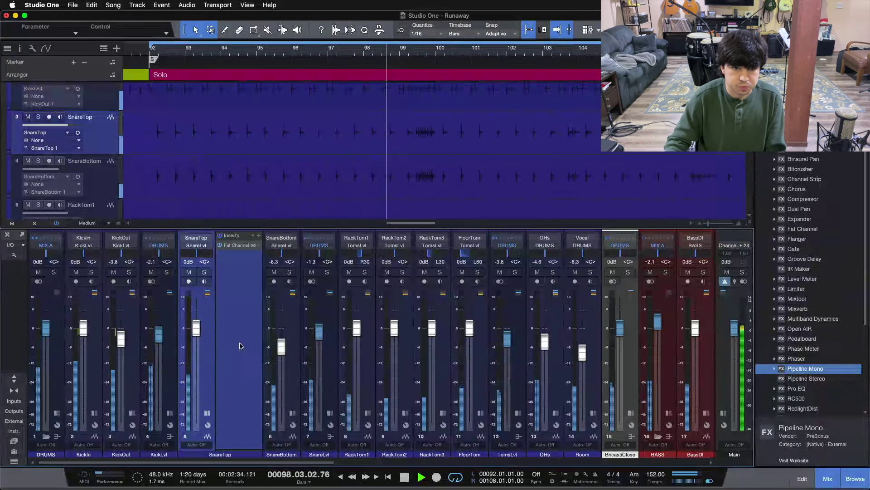
click(205, 272)
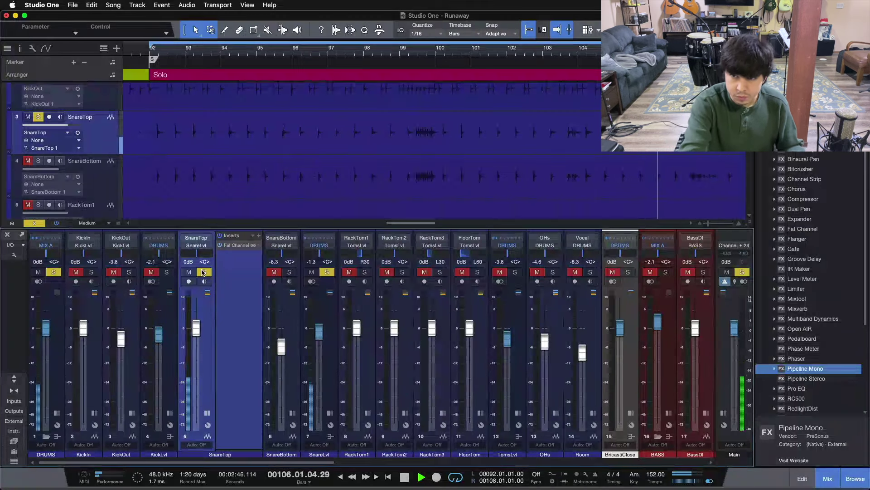
key(space)
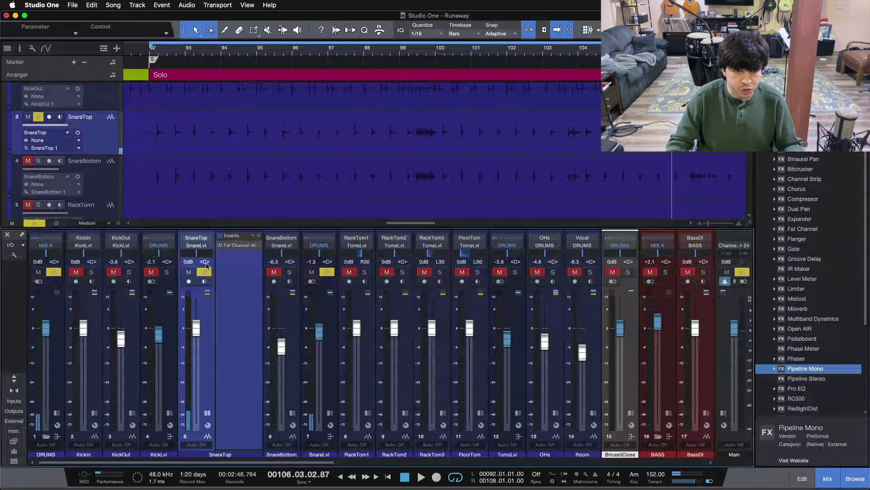
key(KP_1)
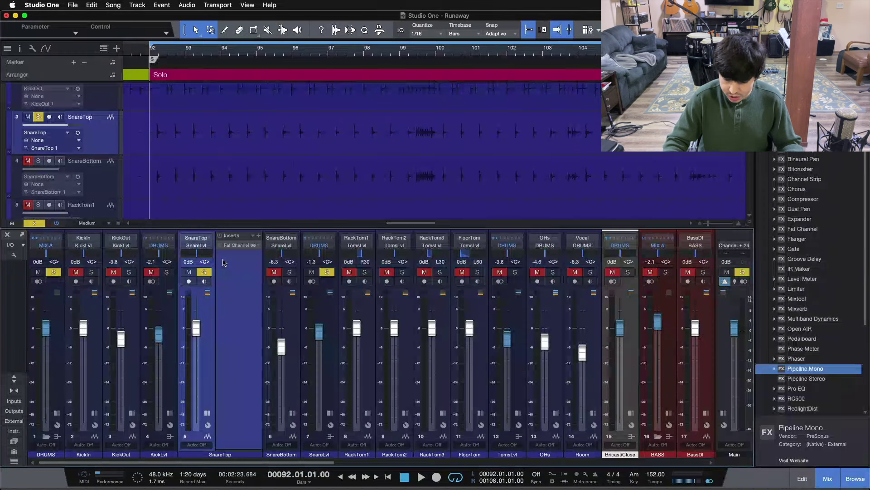
key(space)
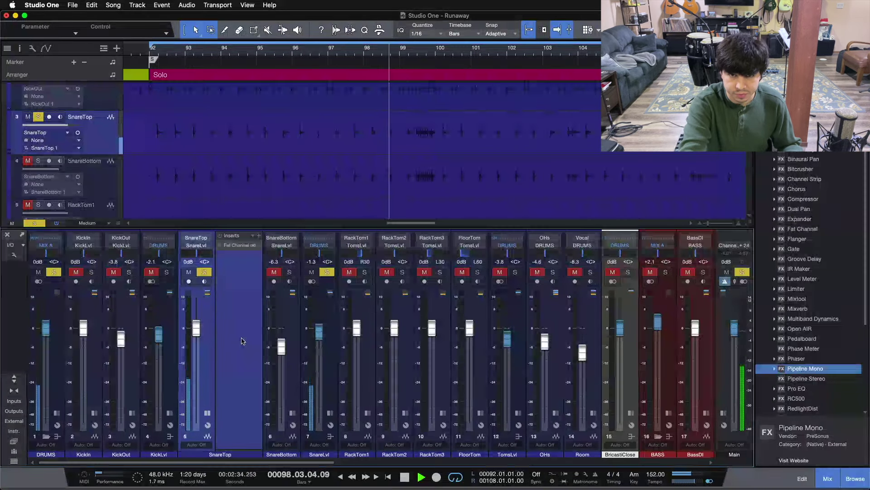
key(space)
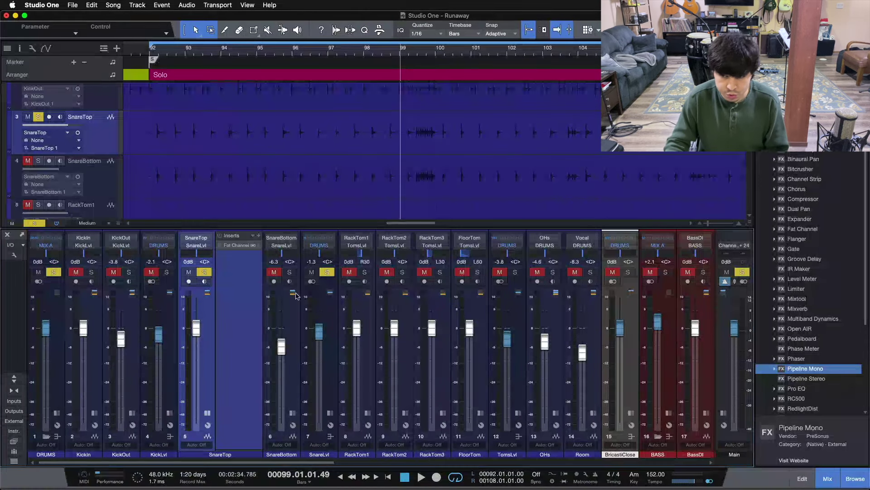
Step: Drop Pipeline Mono onto SnareTop's inserts after Fat Channel and reposition its Pipeline XT window
drag(797, 372, 236, 274)
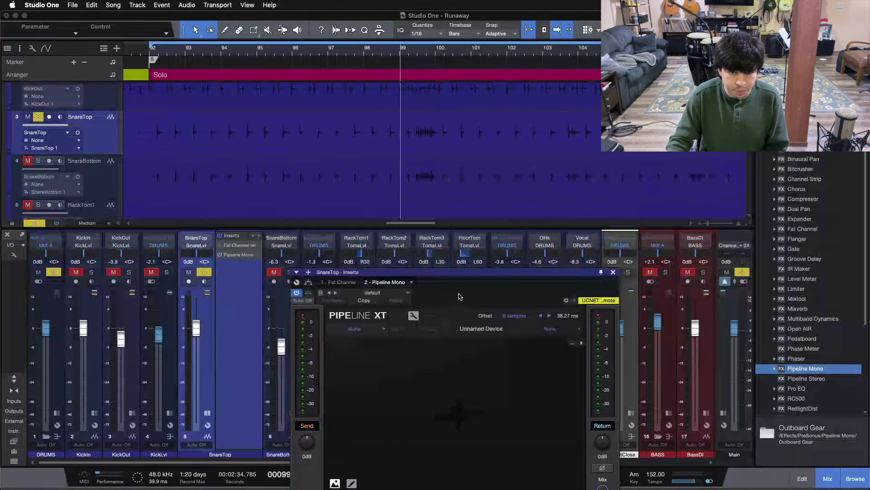
drag(444, 215, 450, 215)
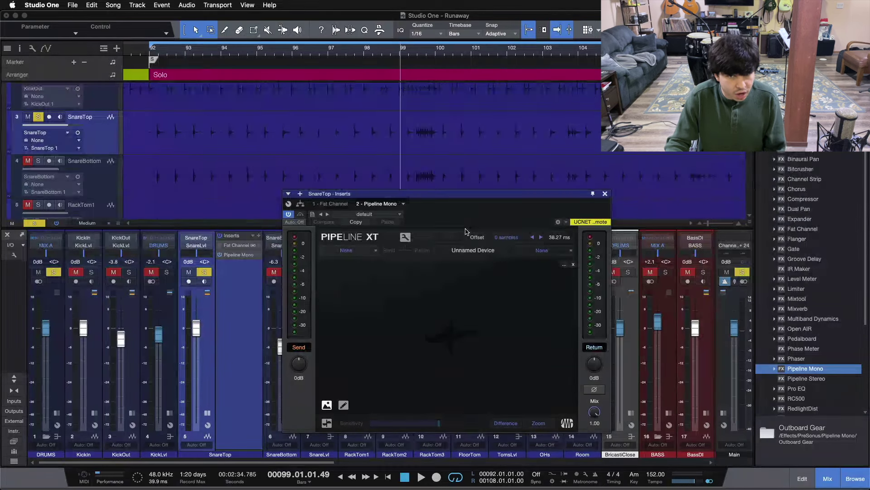
Step: Set Pipeline XT's send to To Eureka - Channel 30 and its return to Vocal - Channel 22
click(346, 252)
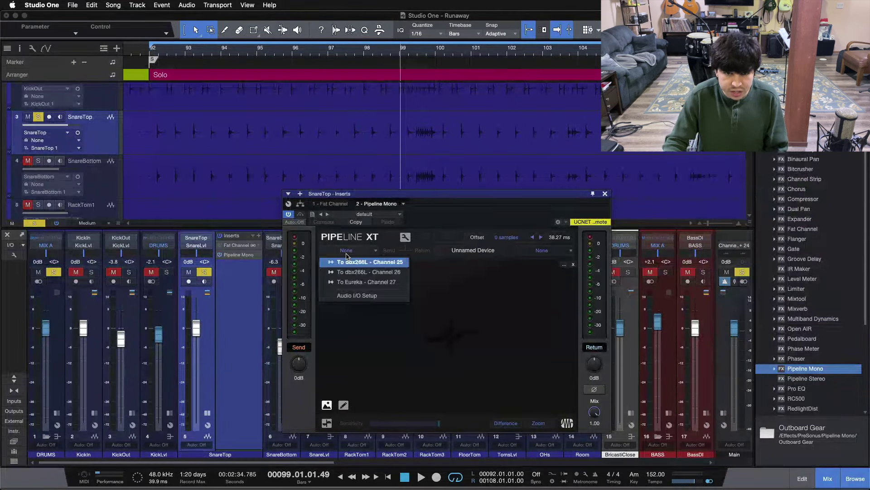
click(355, 282)
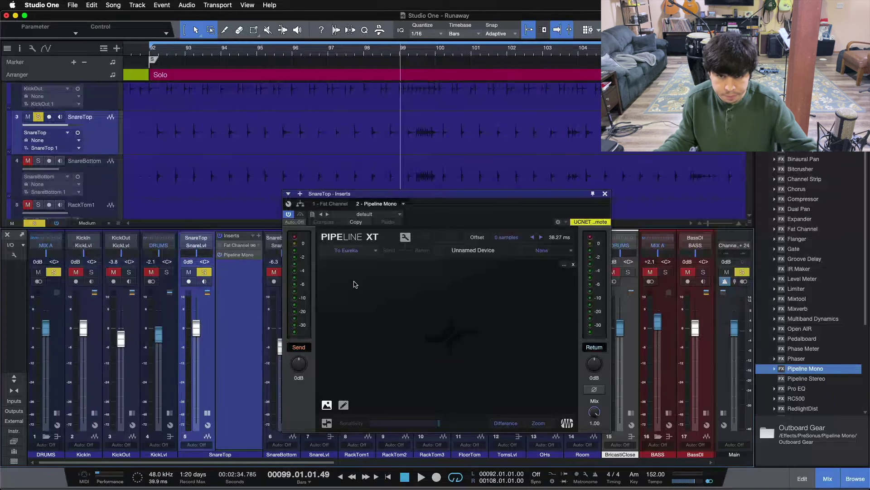
click(533, 252)
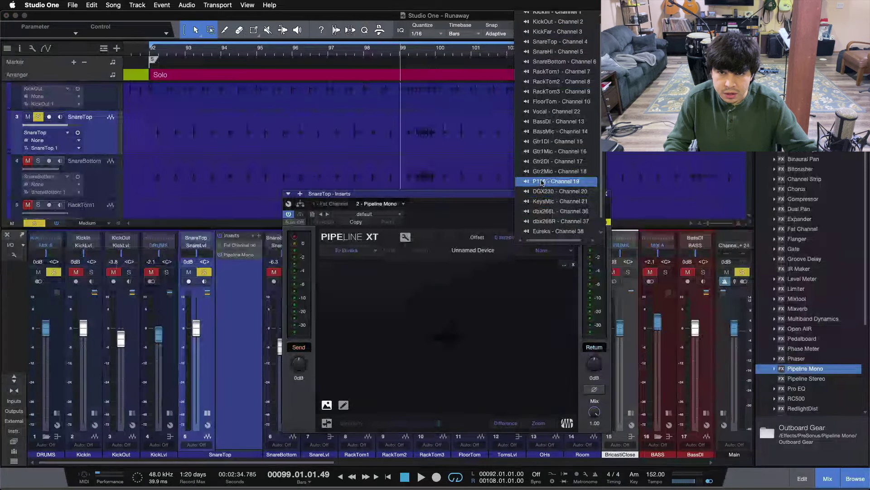
click(547, 113)
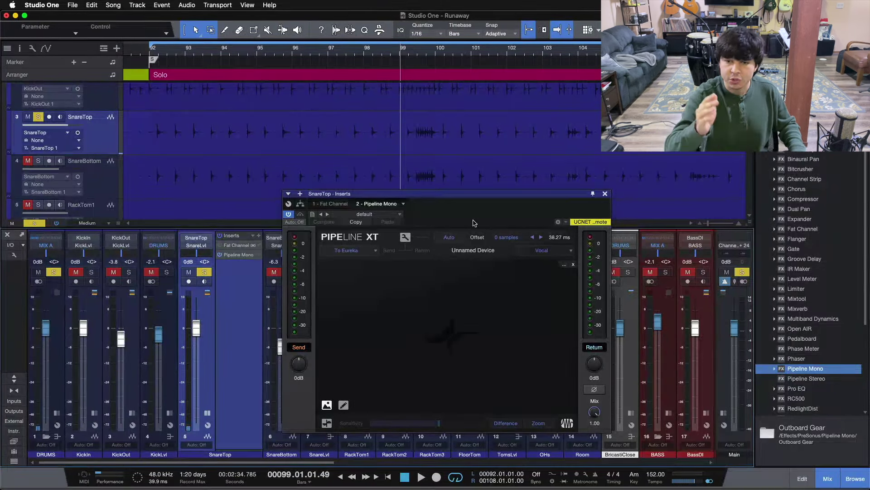
click(347, 251)
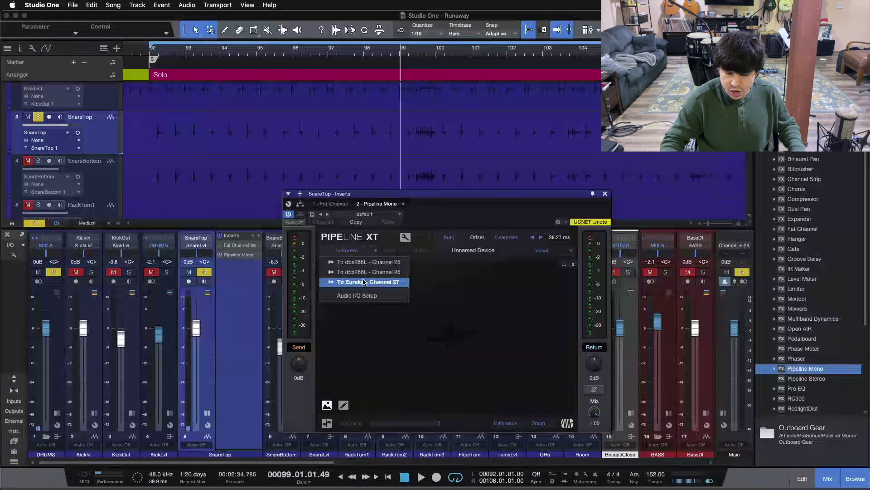
click(363, 281)
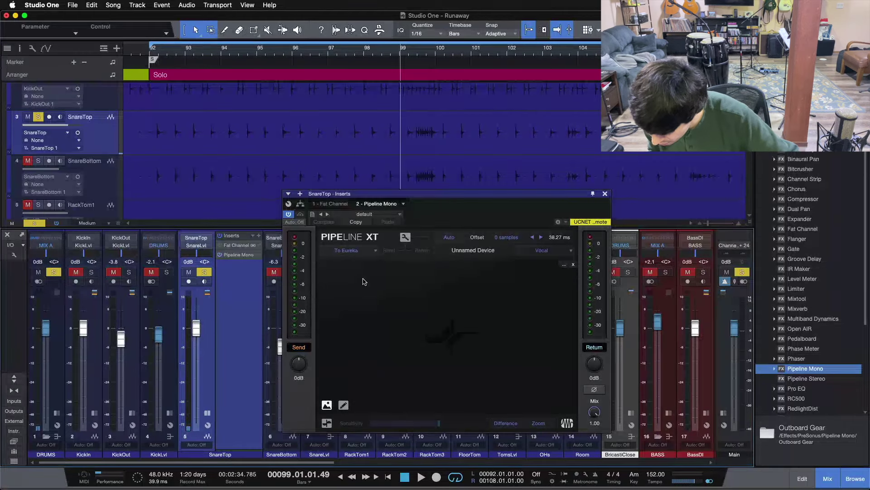
Step: Stop, reconfirm the Eureka Channel 30 send and Vocal Channel 22 return, then resume playback
key(space)
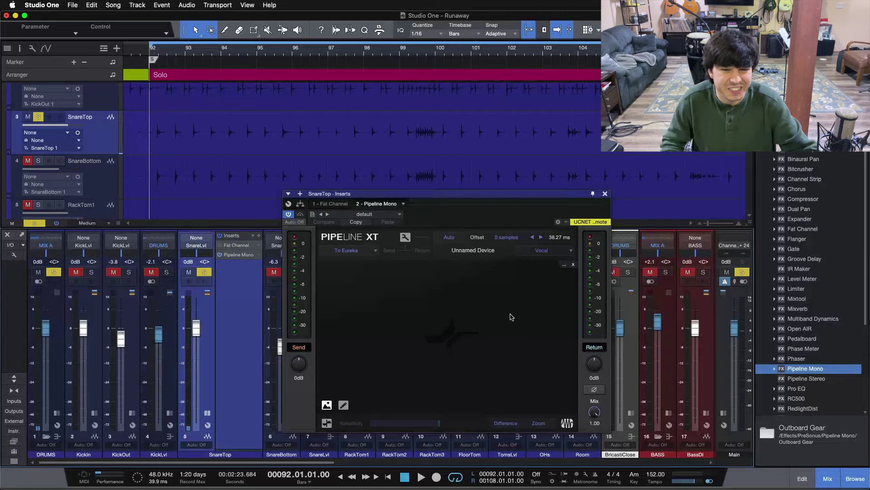
click(357, 252)
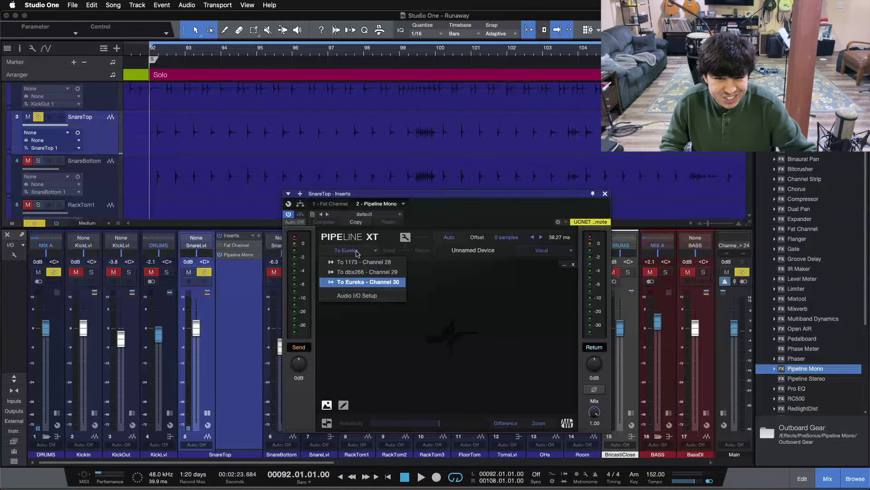
click(381, 283)
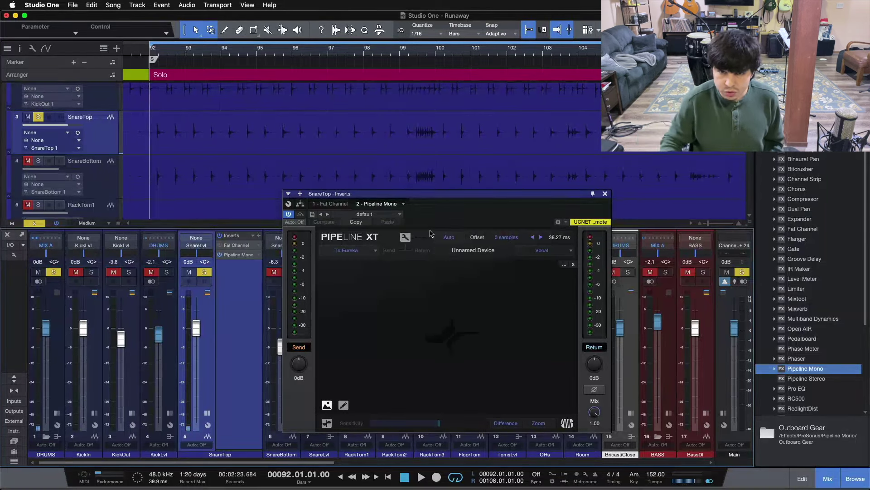
click(546, 252)
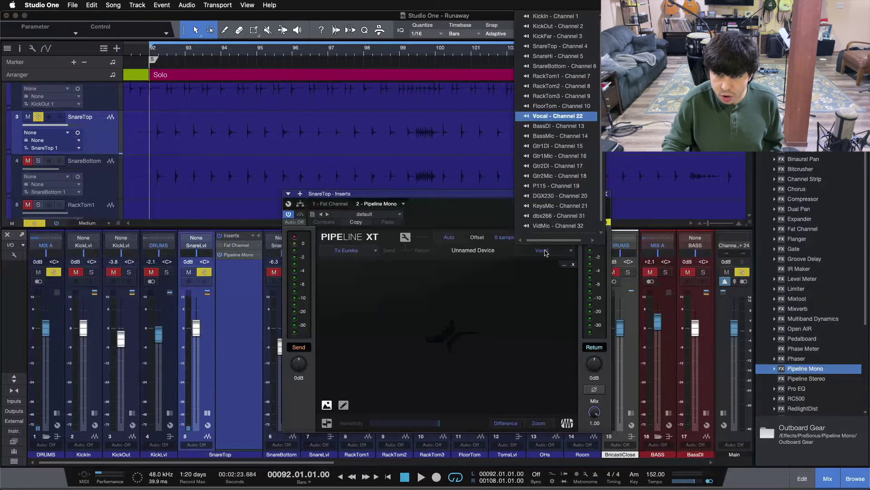
click(553, 119)
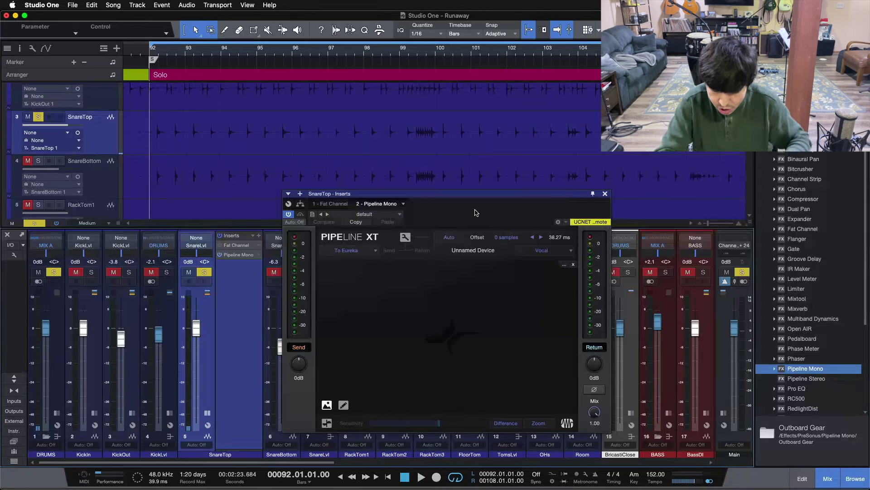
key(space)
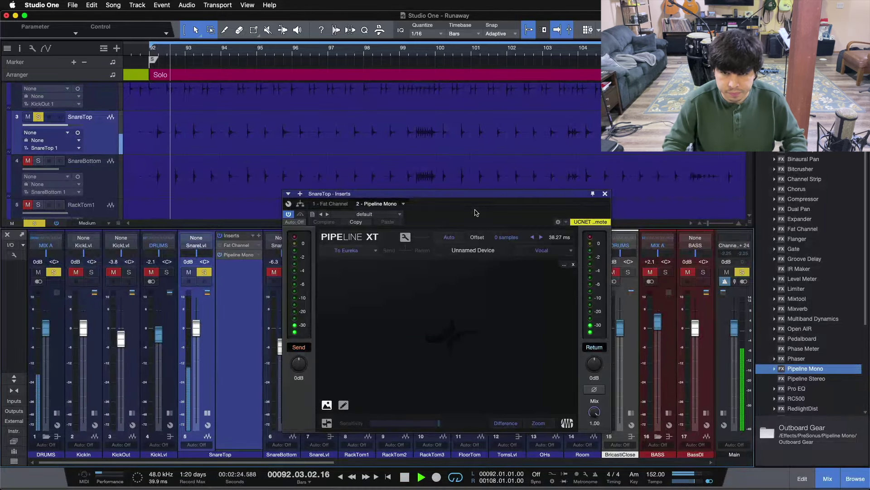
Step: Auto-detect the Eureka loop latency in Pipeline XT, yielding a 34-sample, 38.98 ms offset
click(448, 238)
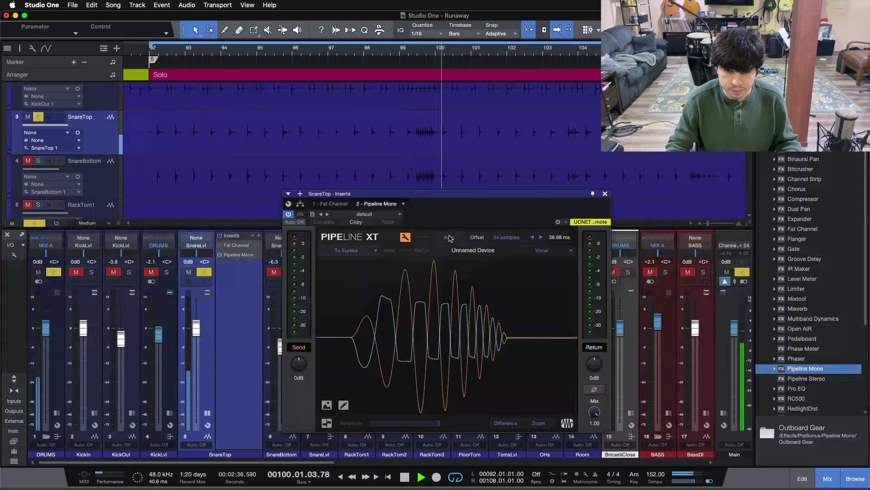
key(space)
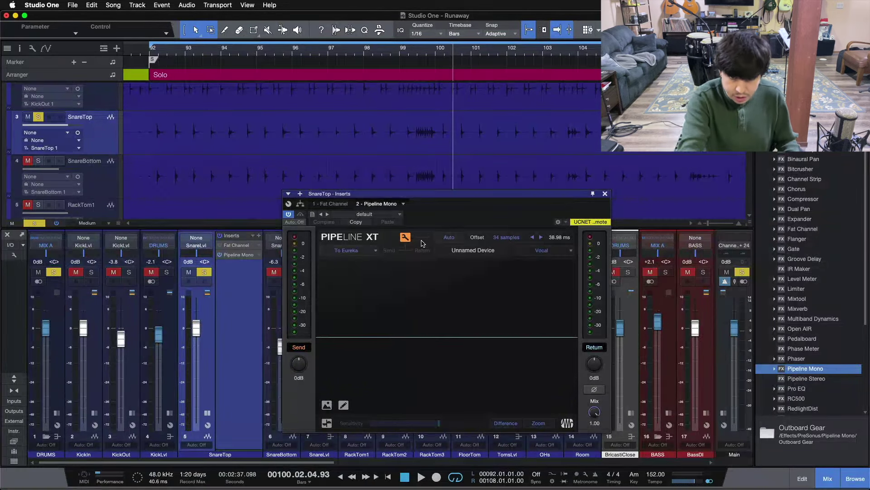
key(space)
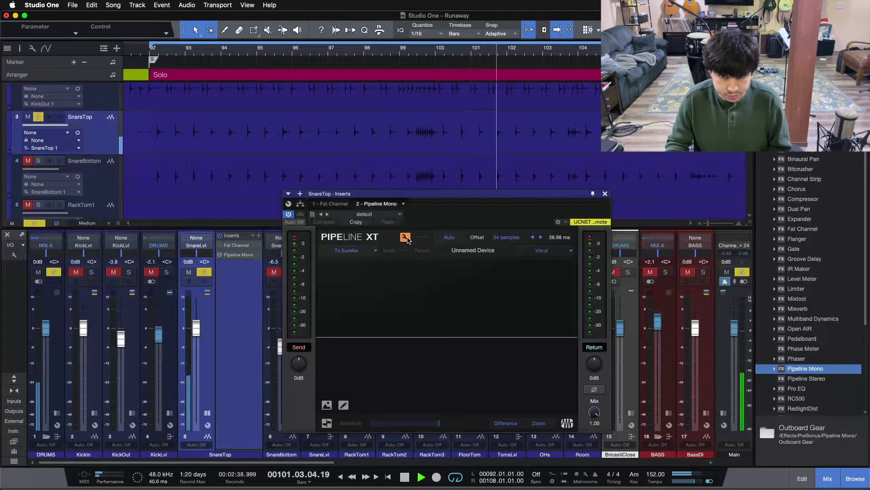
Step: Invert the return's phase in Pipeline XT's alignment view and re-measure latency with Auto
click(405, 237)
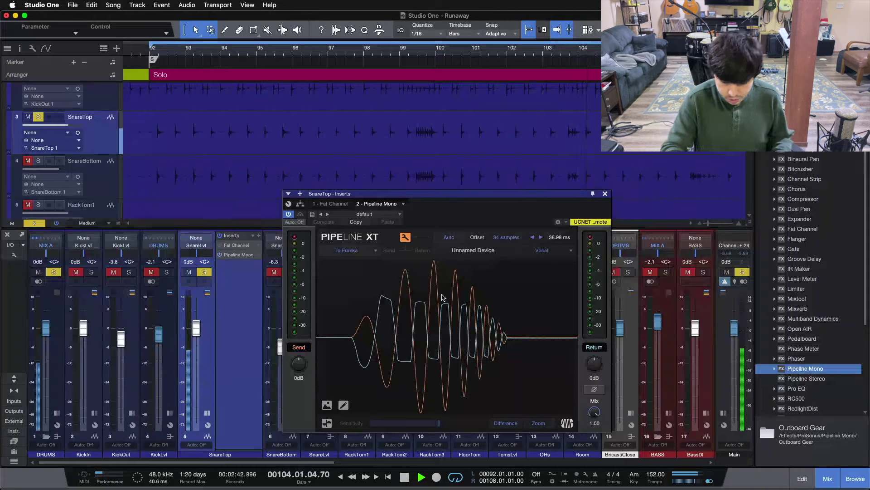
key(space)
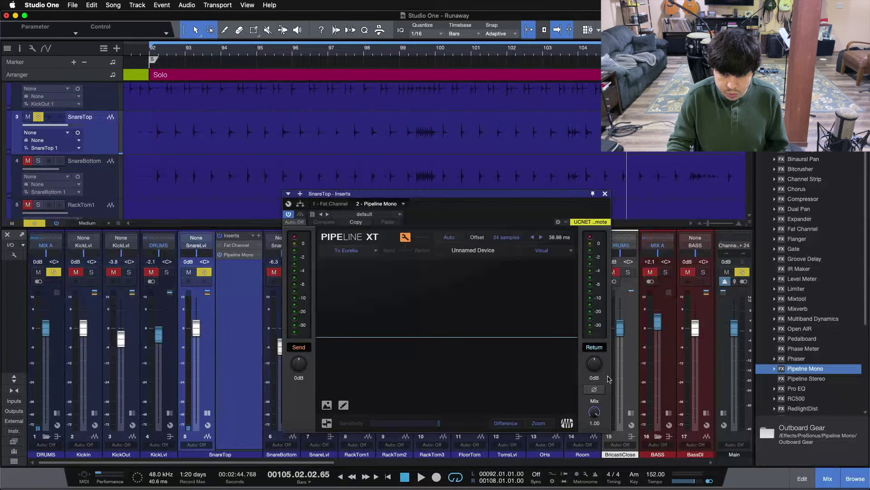
click(594, 390)
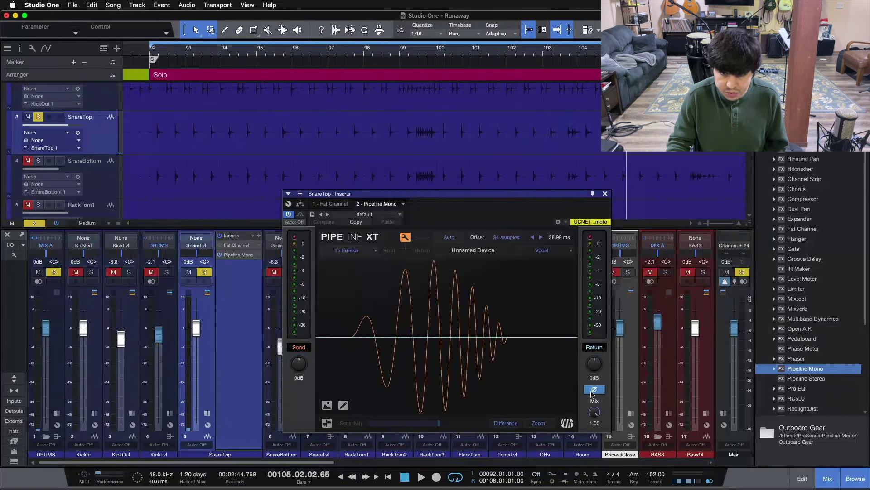
key(space)
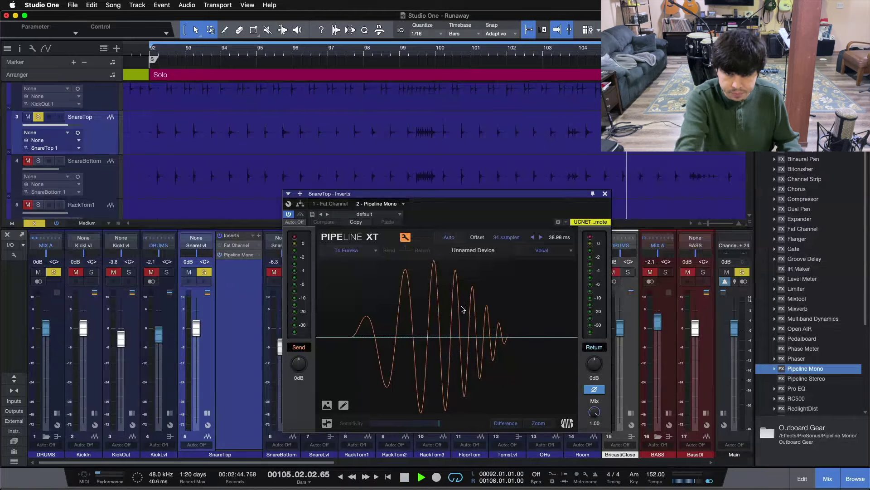
click(453, 237)
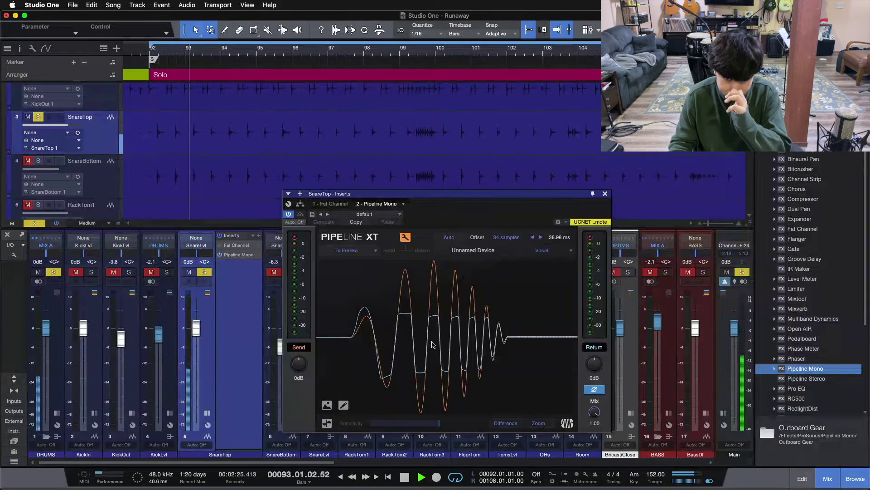
key(space)
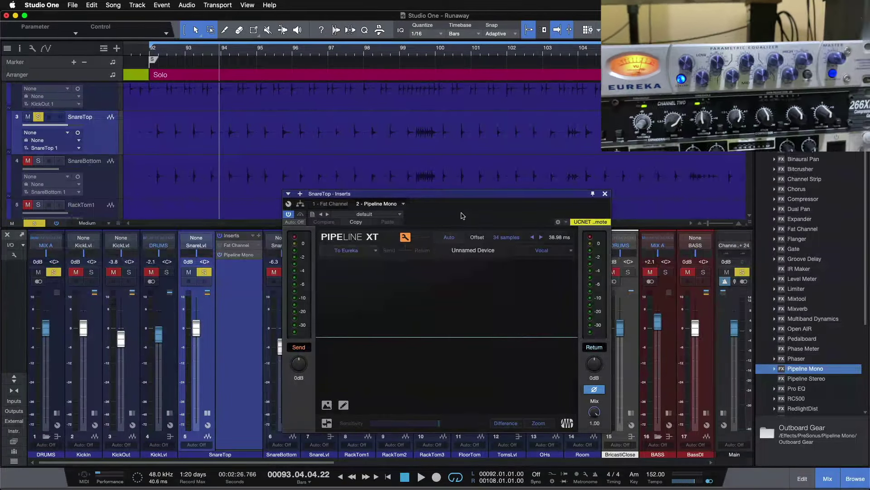
Step: Start playback to hear SnareTop through the Eureka with the 34-sample offset
key(space)
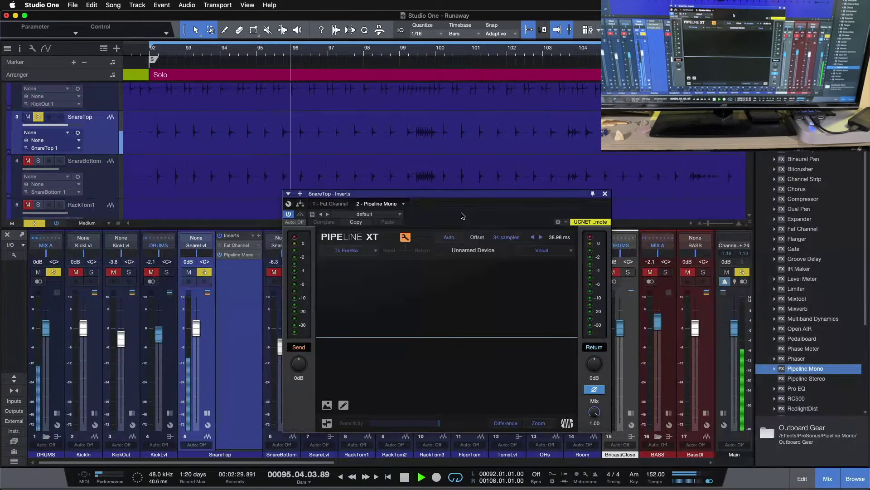
Step: Re-measure the Eureka loop latency with Pipeline XT's Auto while the song plays
click(449, 238)
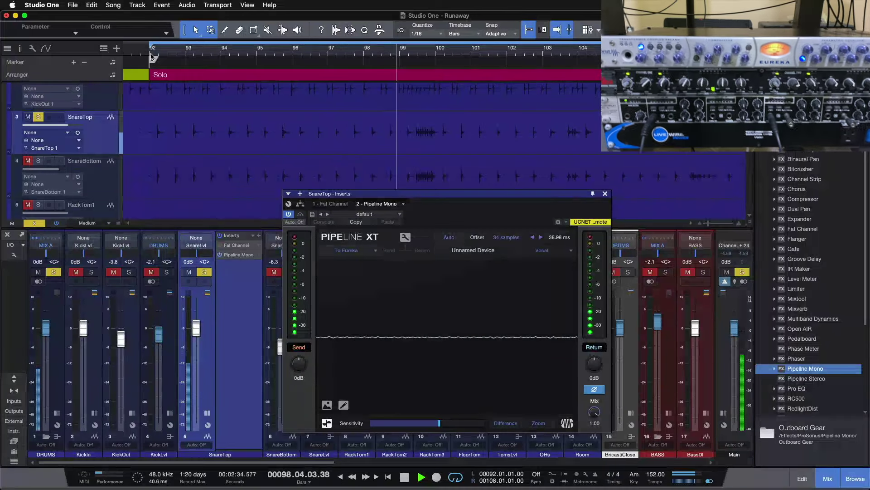
Step: Stop playback at bar 100
key(space)
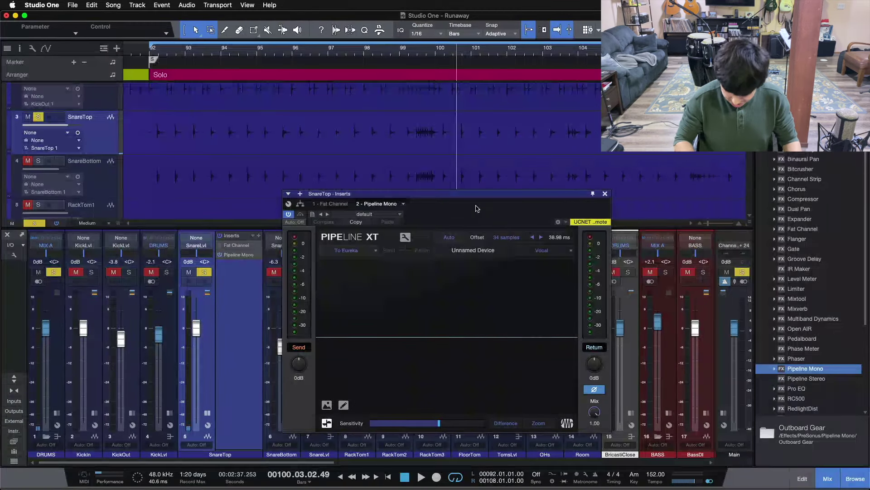
Step: Replay from bar 92, re-ping the loop latency to 33 samples, and close the alignment view
key(space)
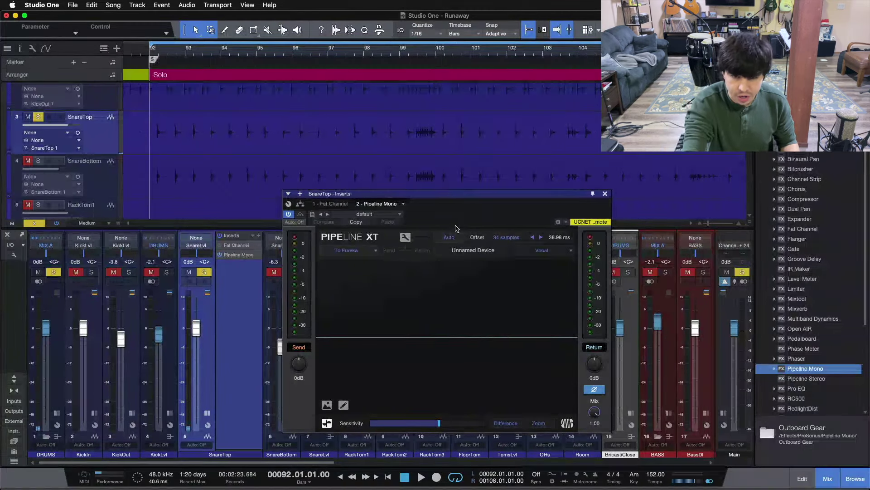
key(space)
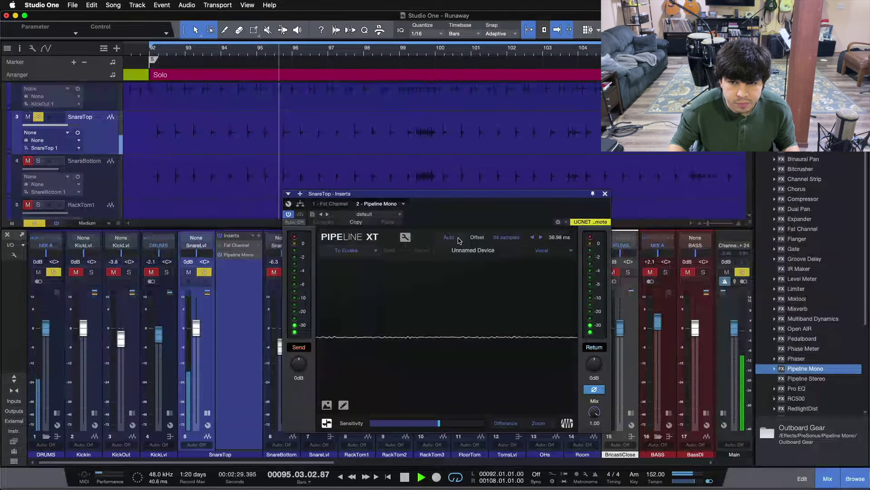
click(460, 240)
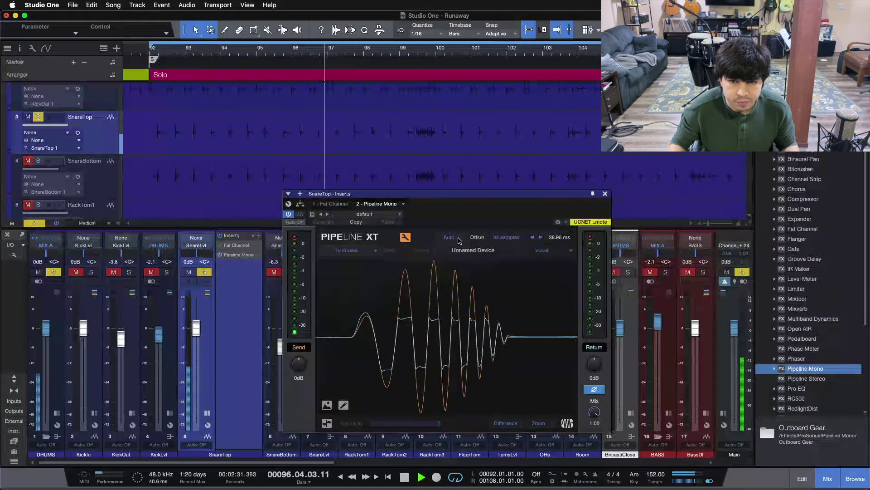
click(405, 238)
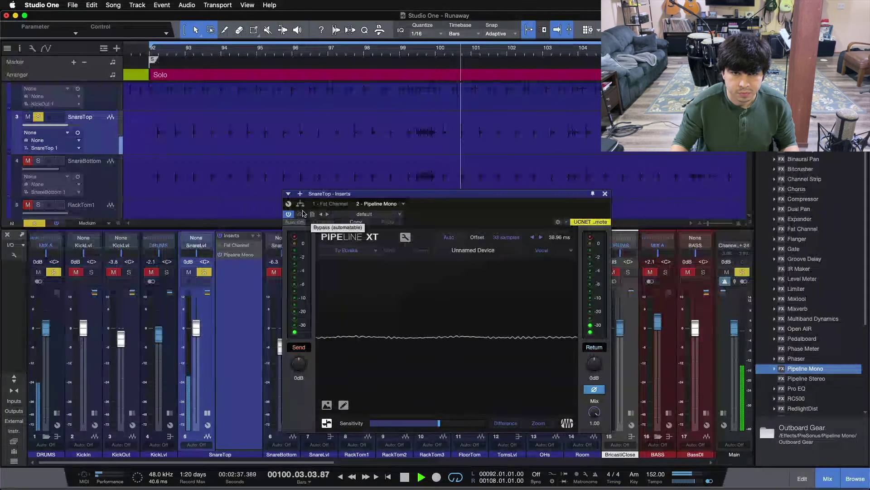
Step: Bypass and re-enable the Pipeline XT insert, then stop and return to bar 92
click(287, 214)
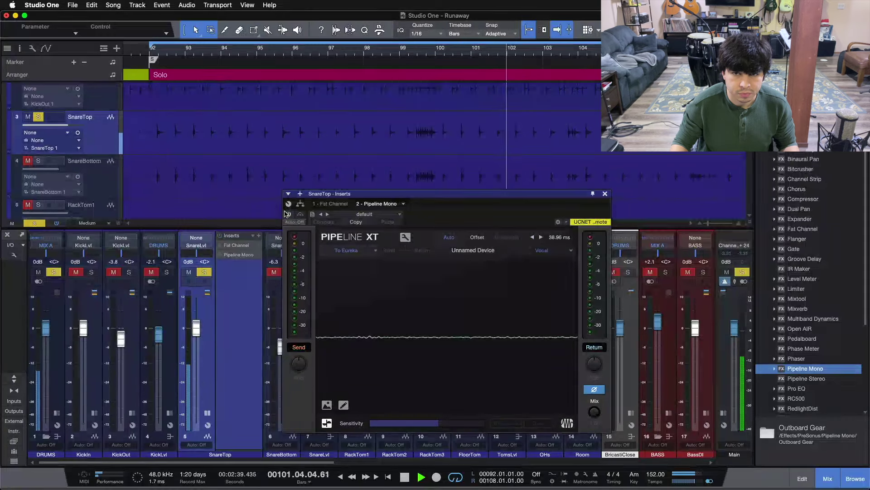
click(287, 214)
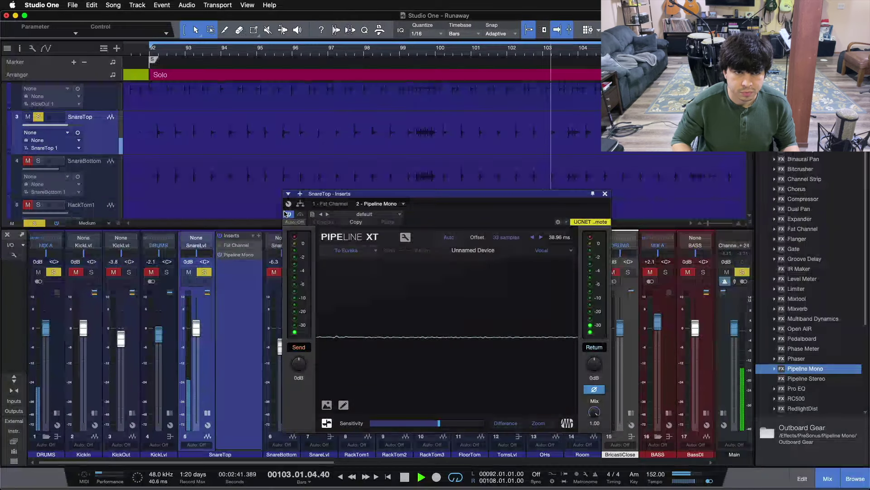
key(space)
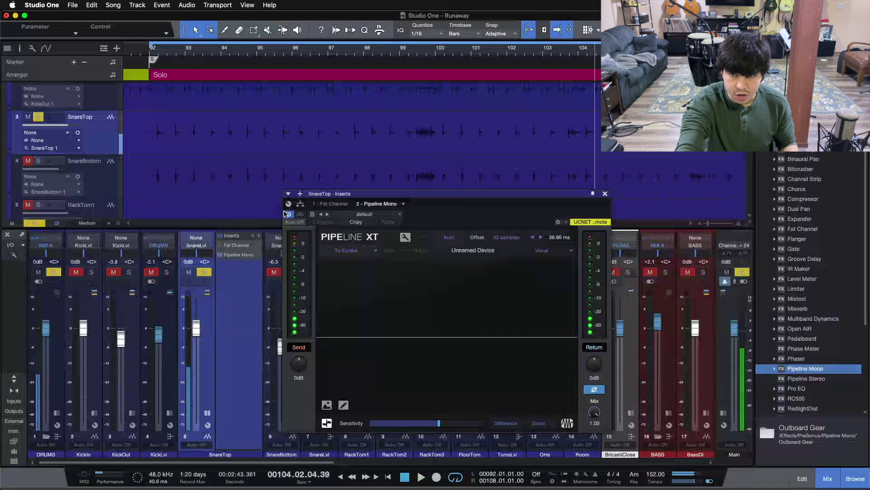
key(comma)
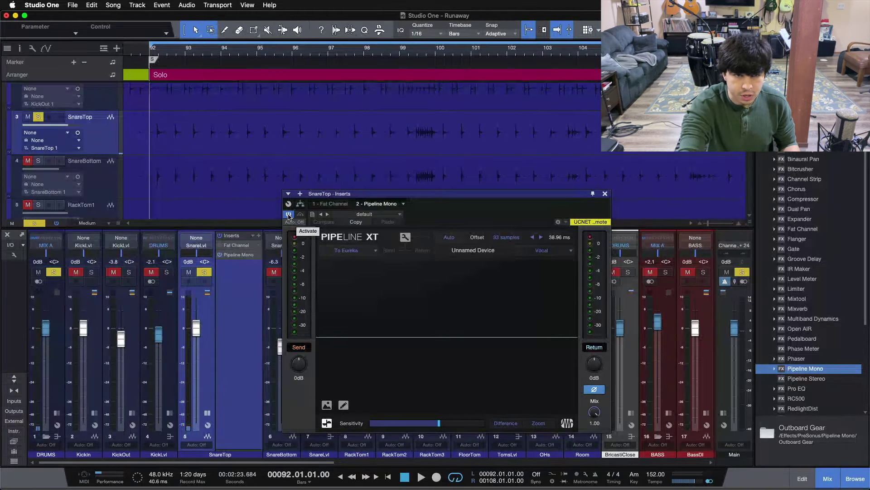
Step: Play from bar 92, switching the Pipeline XT insert in and out to compare dry and processed snare
key(space)
click(288, 215)
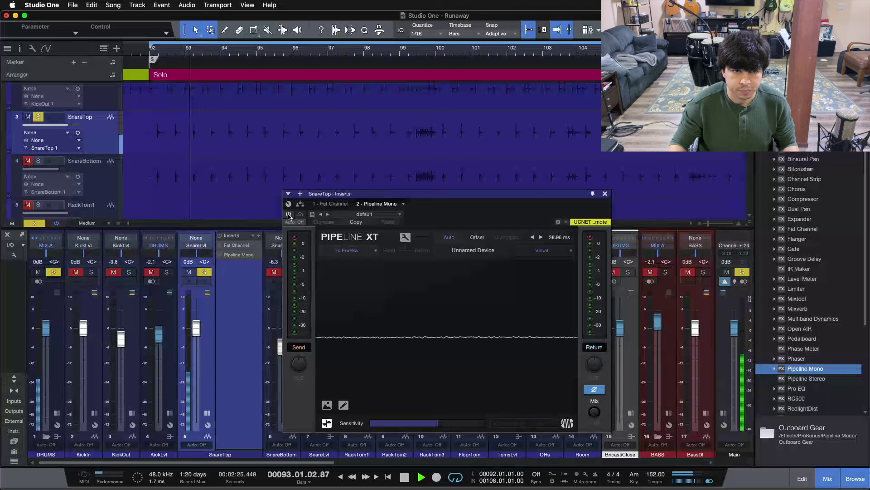
key(space)
key(space)
click(289, 215)
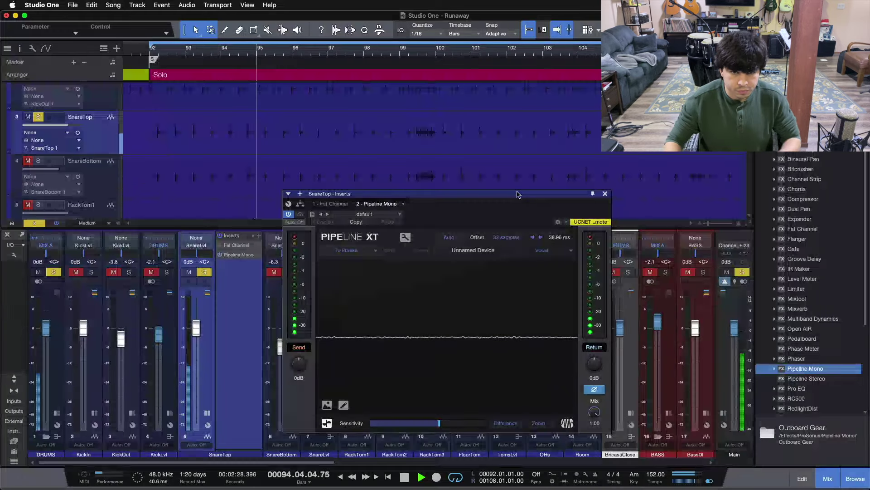
click(288, 214)
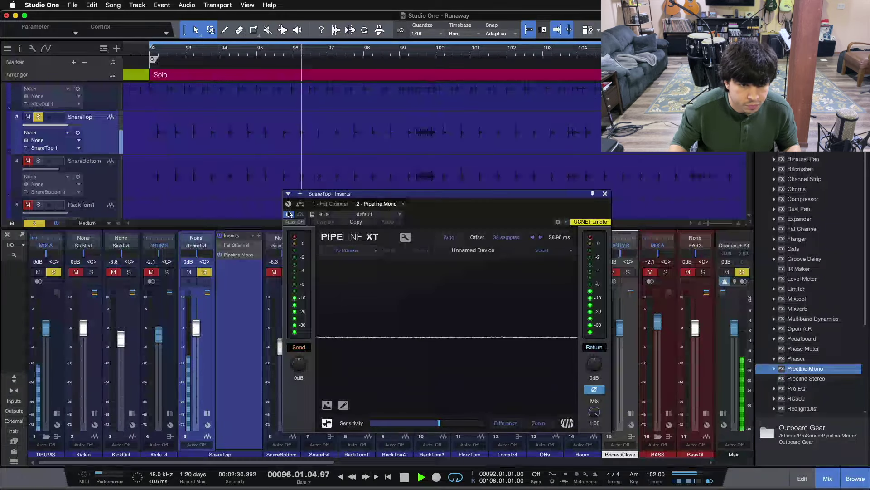
click(288, 213)
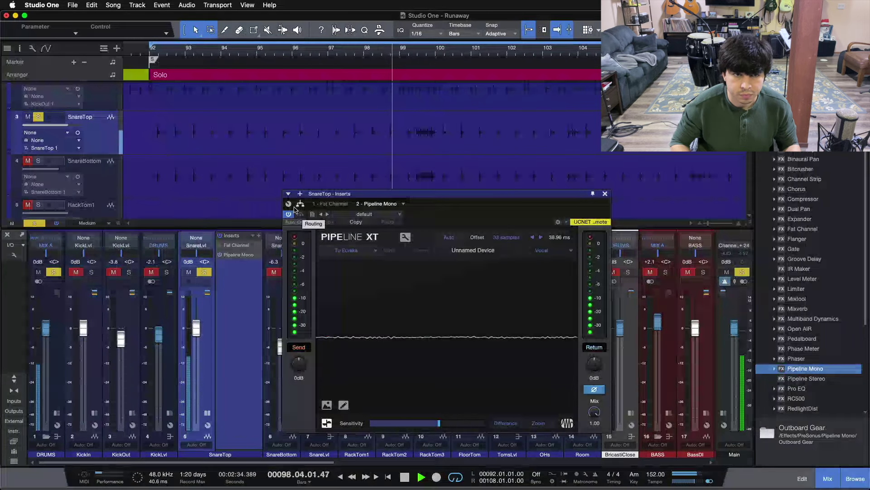
key(space)
key(space)
key(space)
key(space)
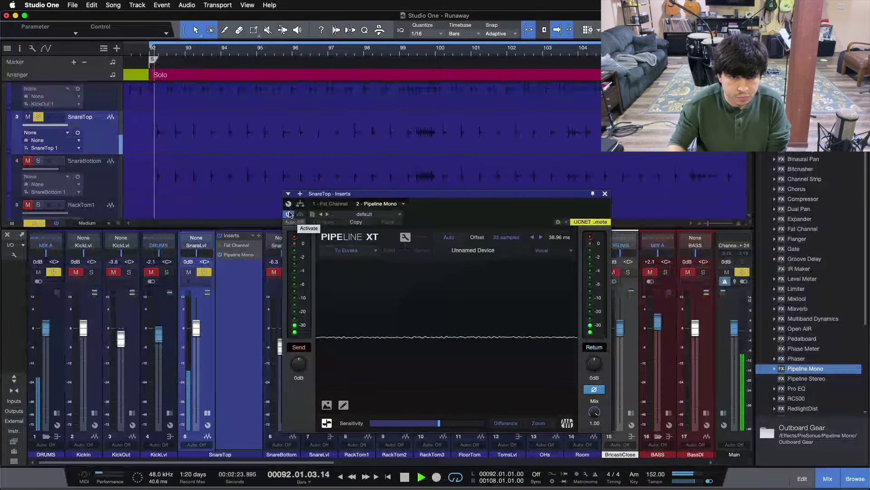
click(288, 214)
click(289, 213)
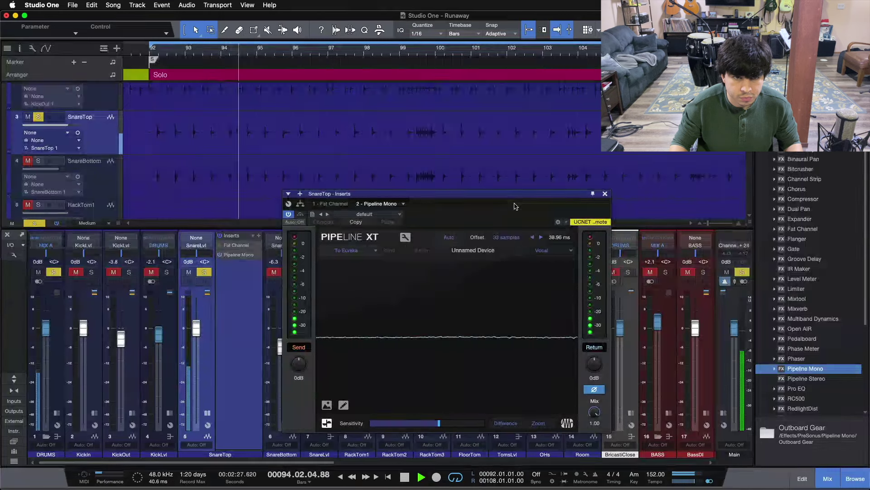
Step: Restart playback from bar 92 several times, then stop the transport
key(space)
key(space)
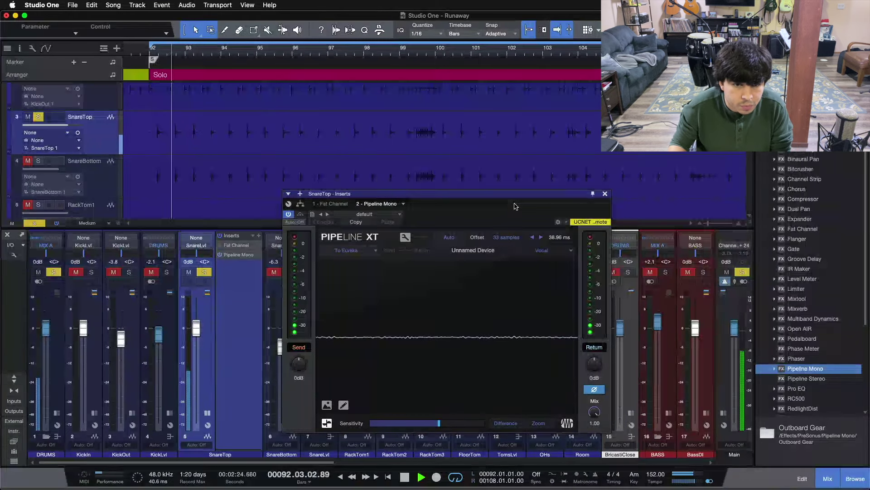
key(space)
key(space)
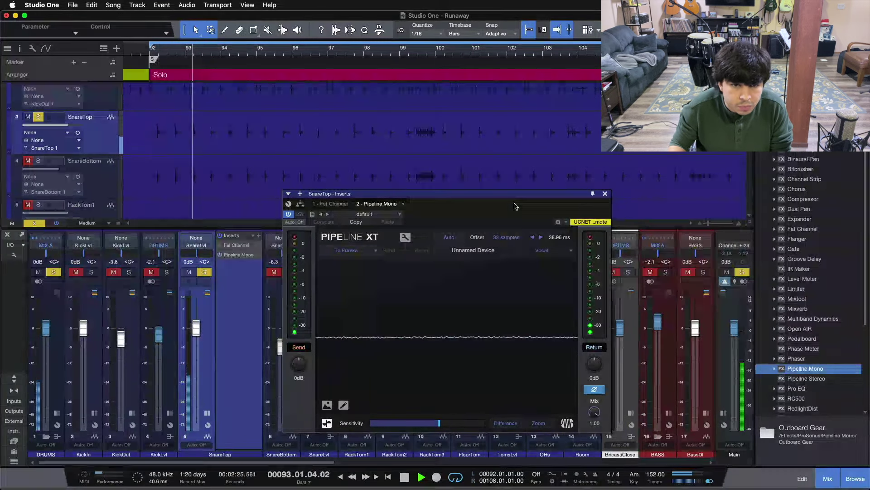
key(space)
key(space)
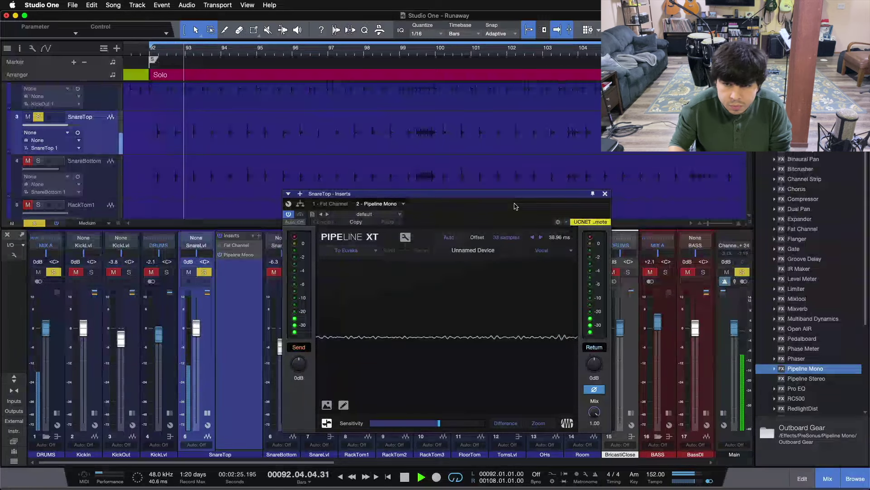
key(space)
key(space)
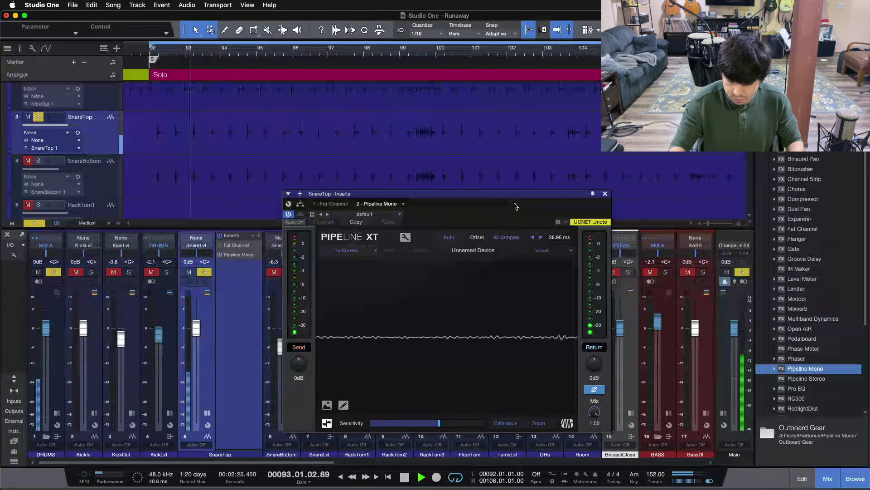
key(space)
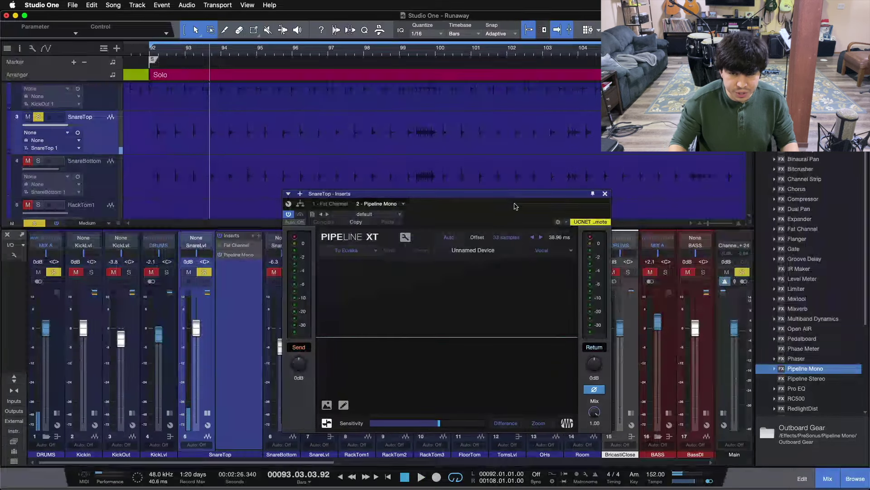
Step: Start renaming the Unnamed Device twice but keep its name unchanged
click(476, 252)
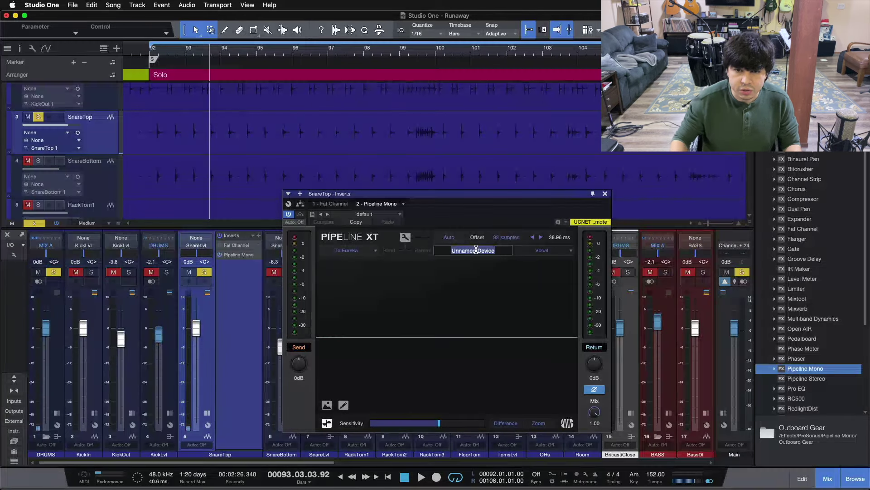
click(473, 208)
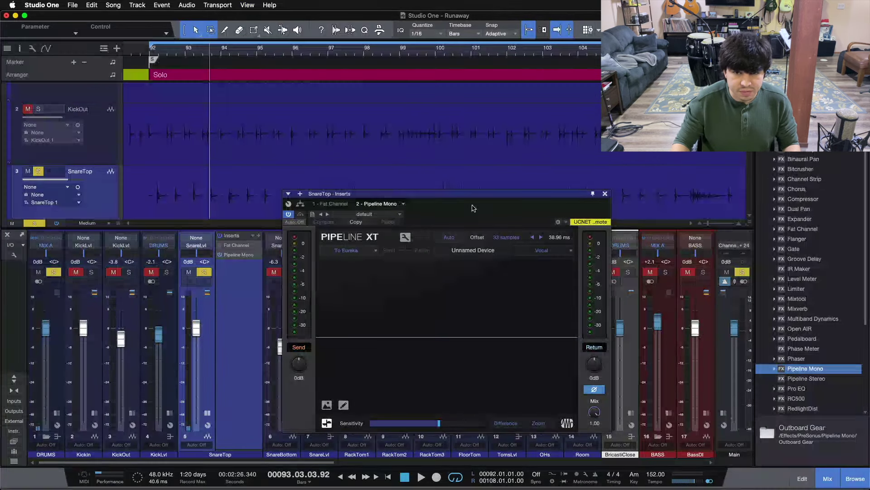
click(473, 249)
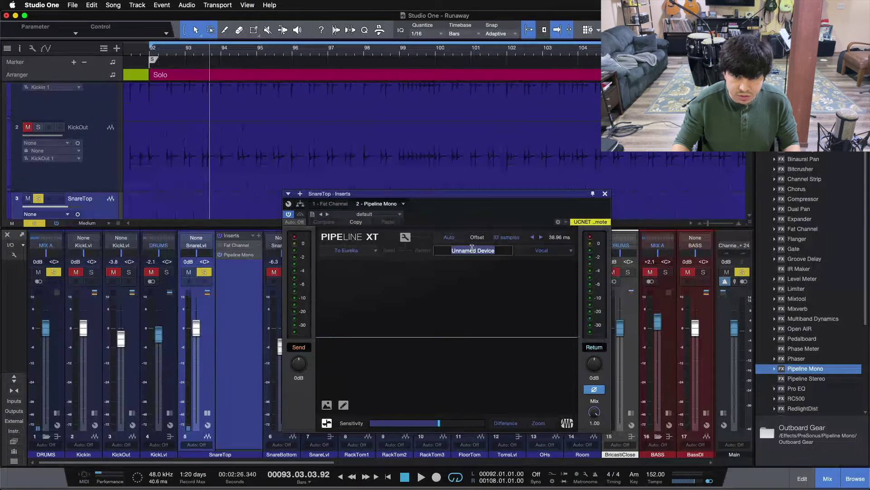
click(487, 226)
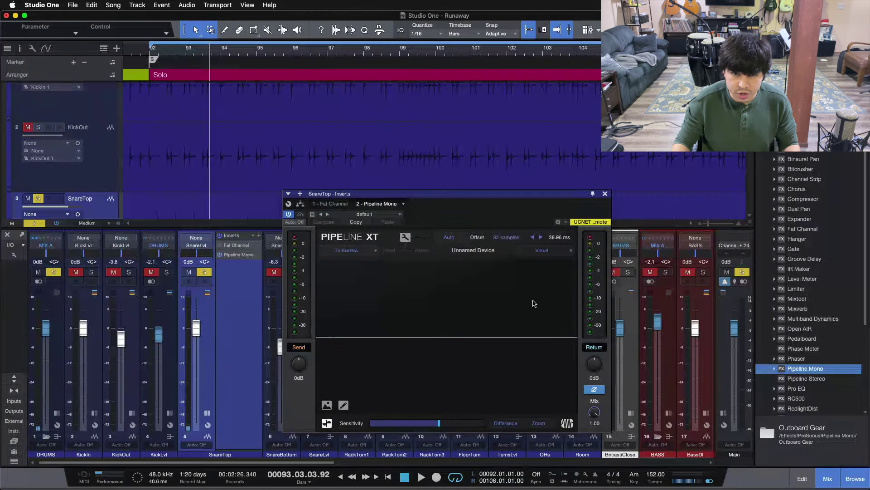
Step: Load the Outboard Gear > Eureka preset into Pipeline XT and close the SnareTop Inserts window
click(368, 214)
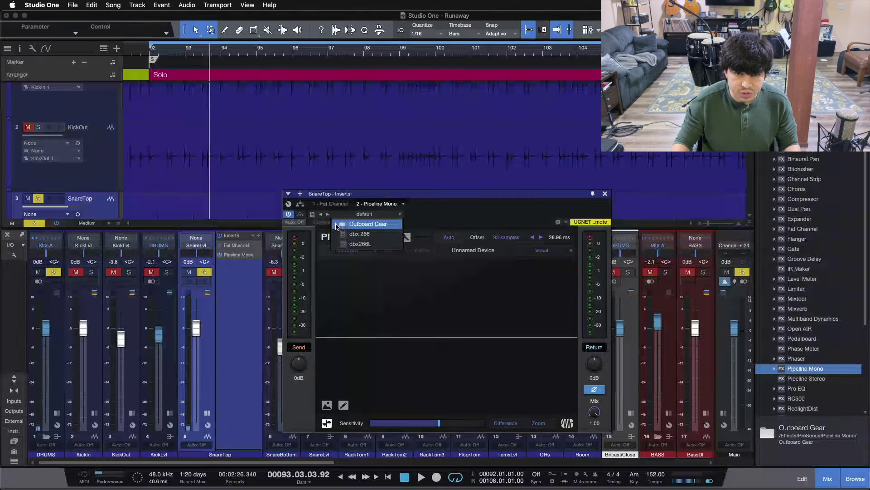
click(336, 224)
click(363, 233)
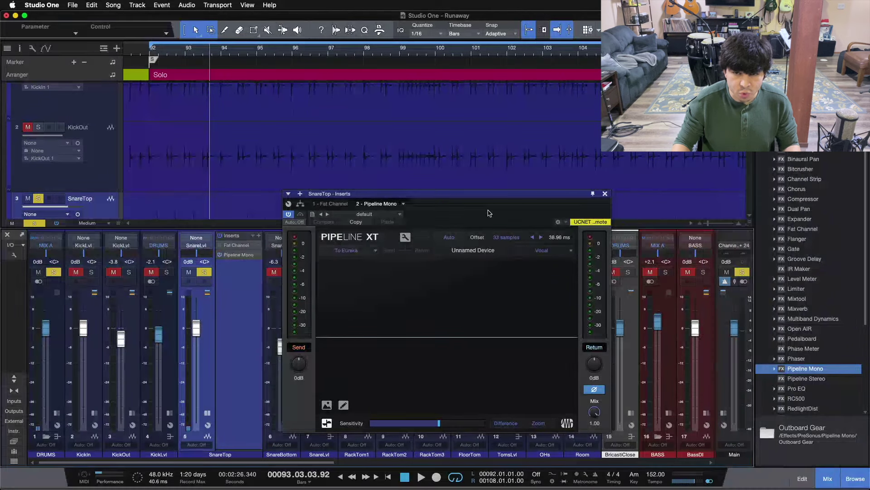
click(605, 194)
scroll(398, 175, down, 5)
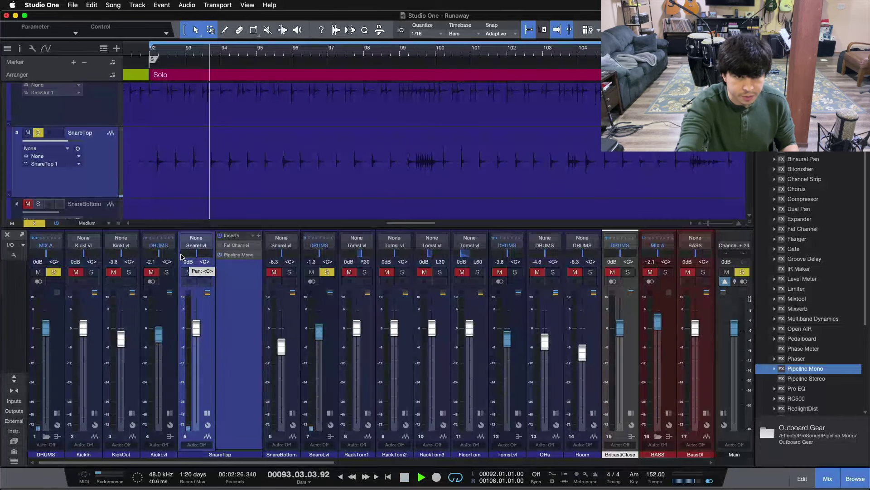
Step: Start playback of the soloed drums to hear the Eureka-processed SnareTop
key(space)
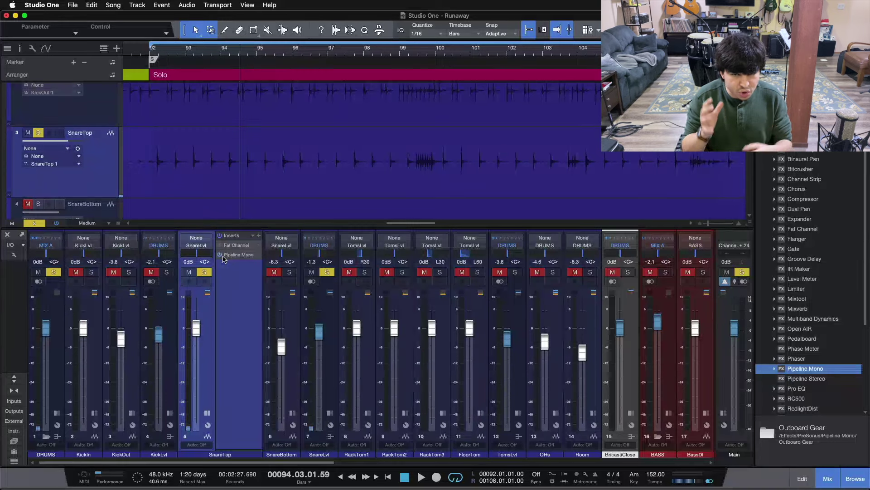
Step: Clear all solos, restore them once, then clear them again with Shift+S during playback
key(s)
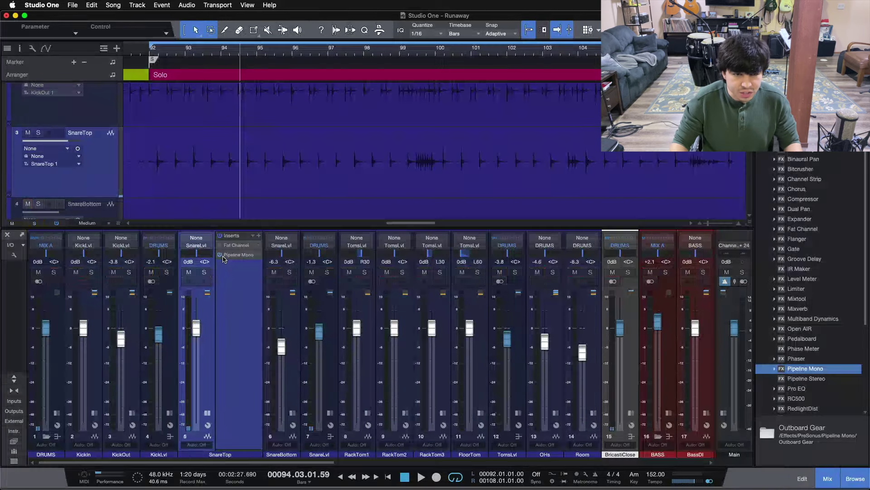
key(s)
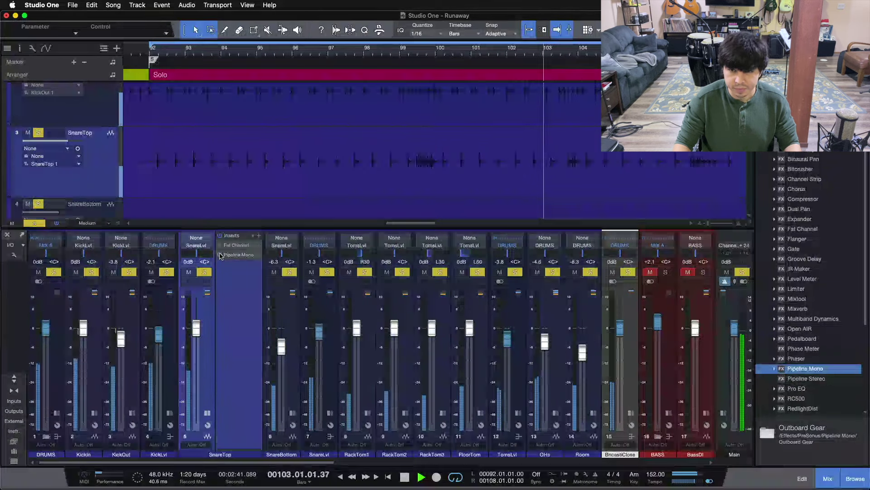
key(shift+s)
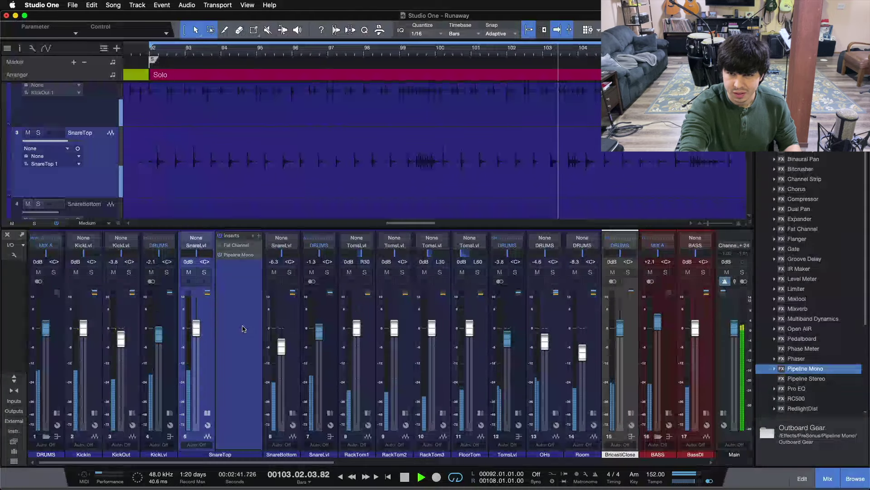
Step: Stop the drum mix playback
key(space)
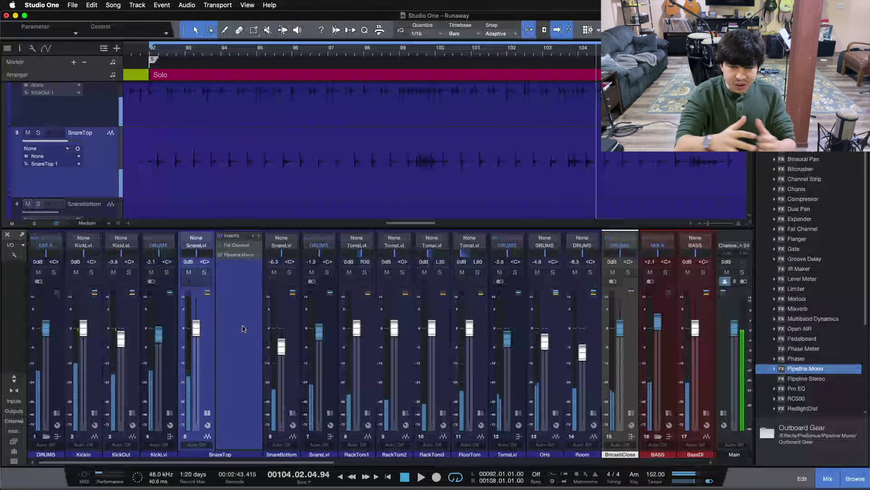